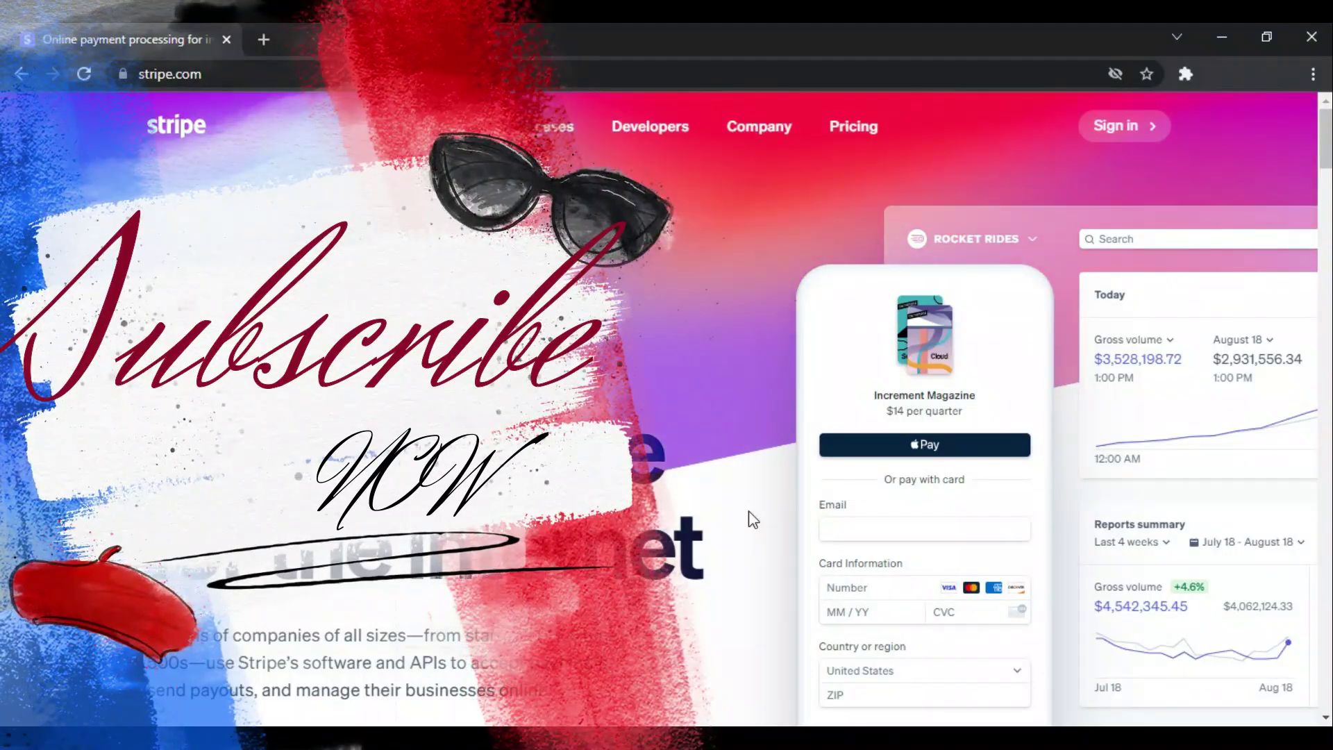
Scroll down the stripe.com homepage toward the Start now button
scroll(743, 347, "down", 1)
scroll(741, 344, "down", 4)
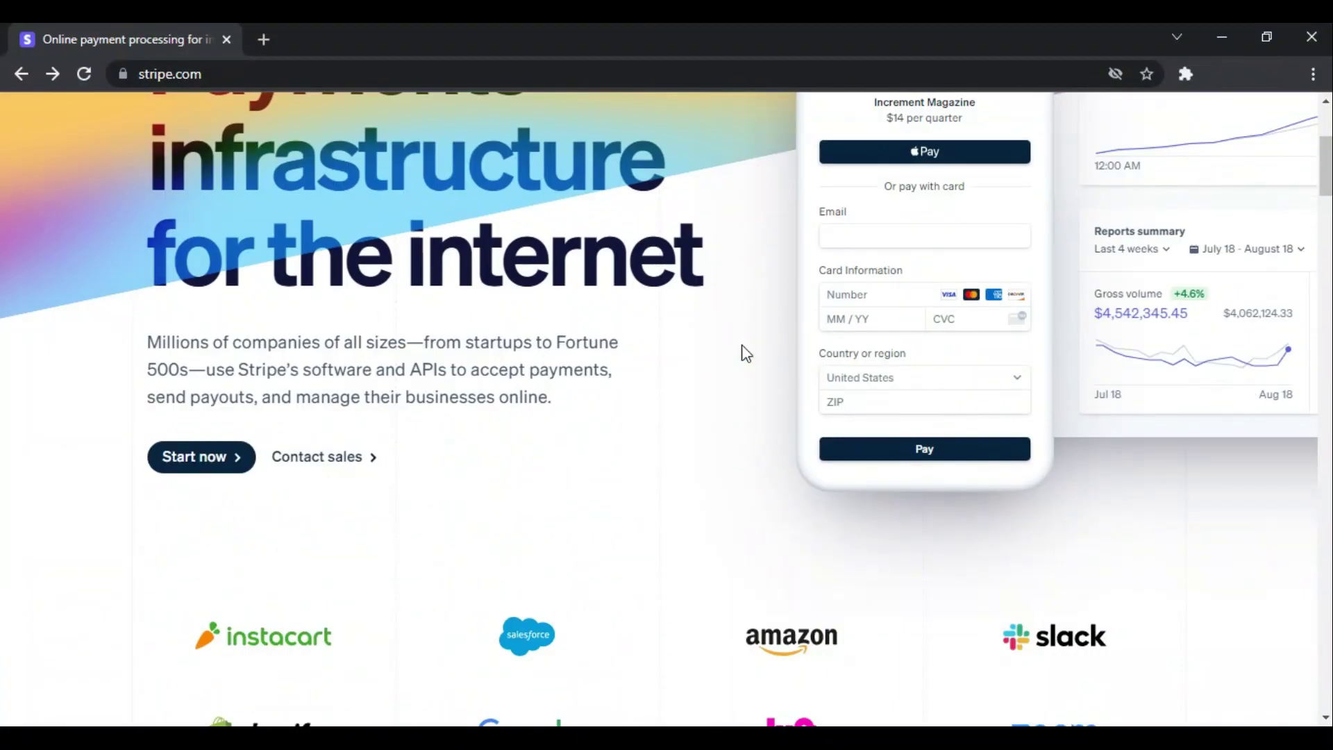
Fill the sign-up form with the e-mail and full name, keep United States, and create the account
left_click(194, 460)
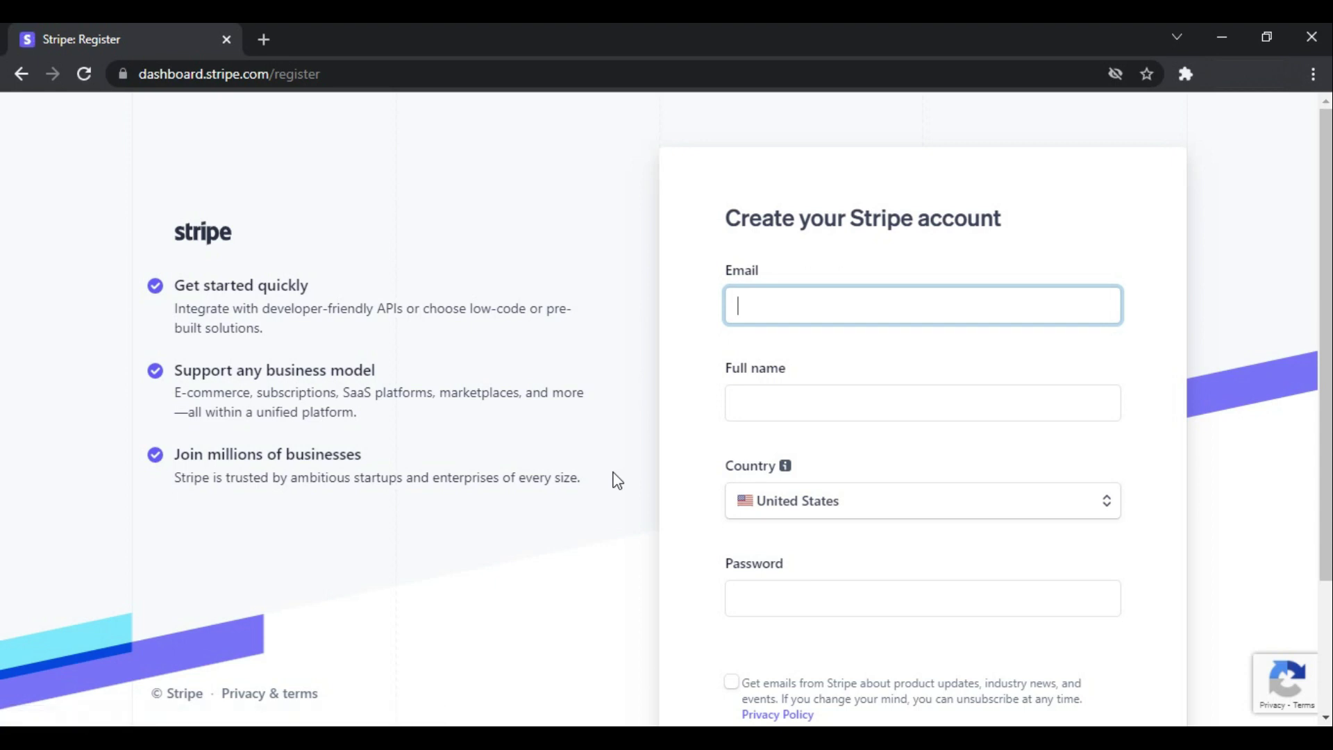
key("ctrl+v")
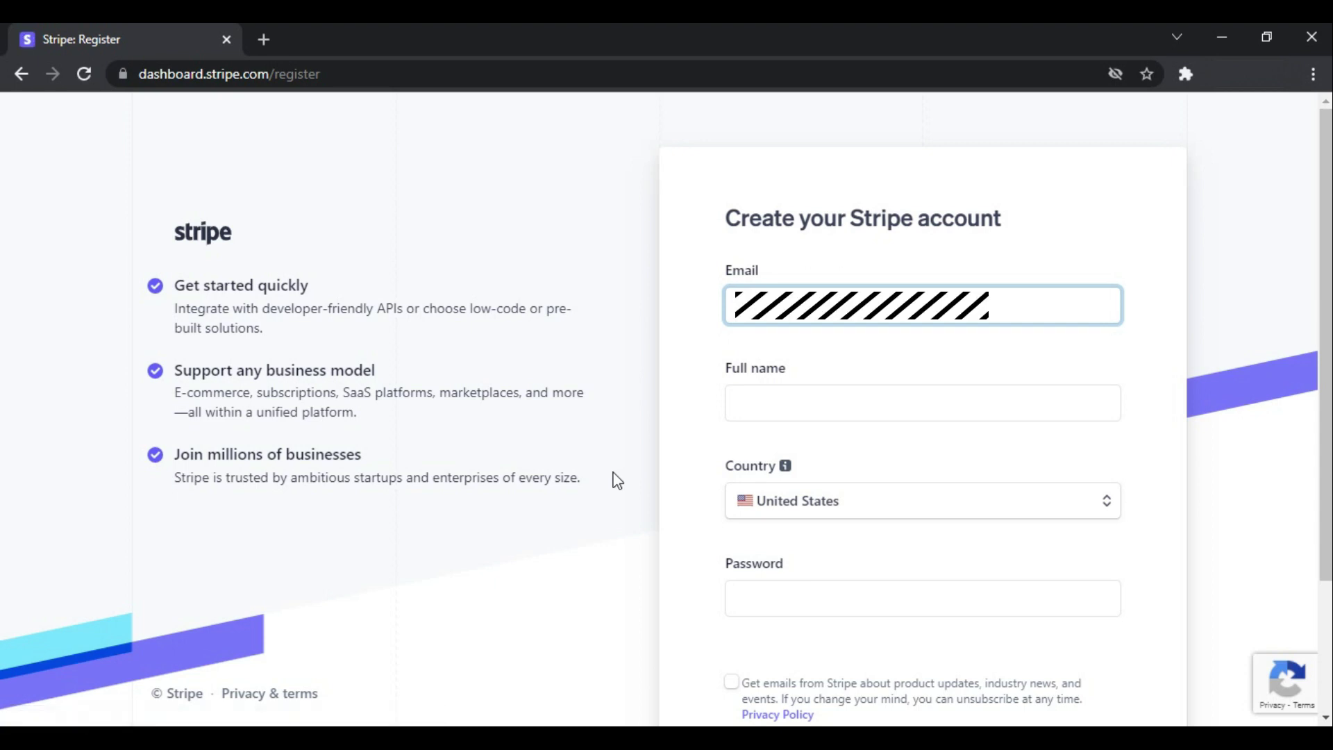
key("Tab")
key("ctrl+v")
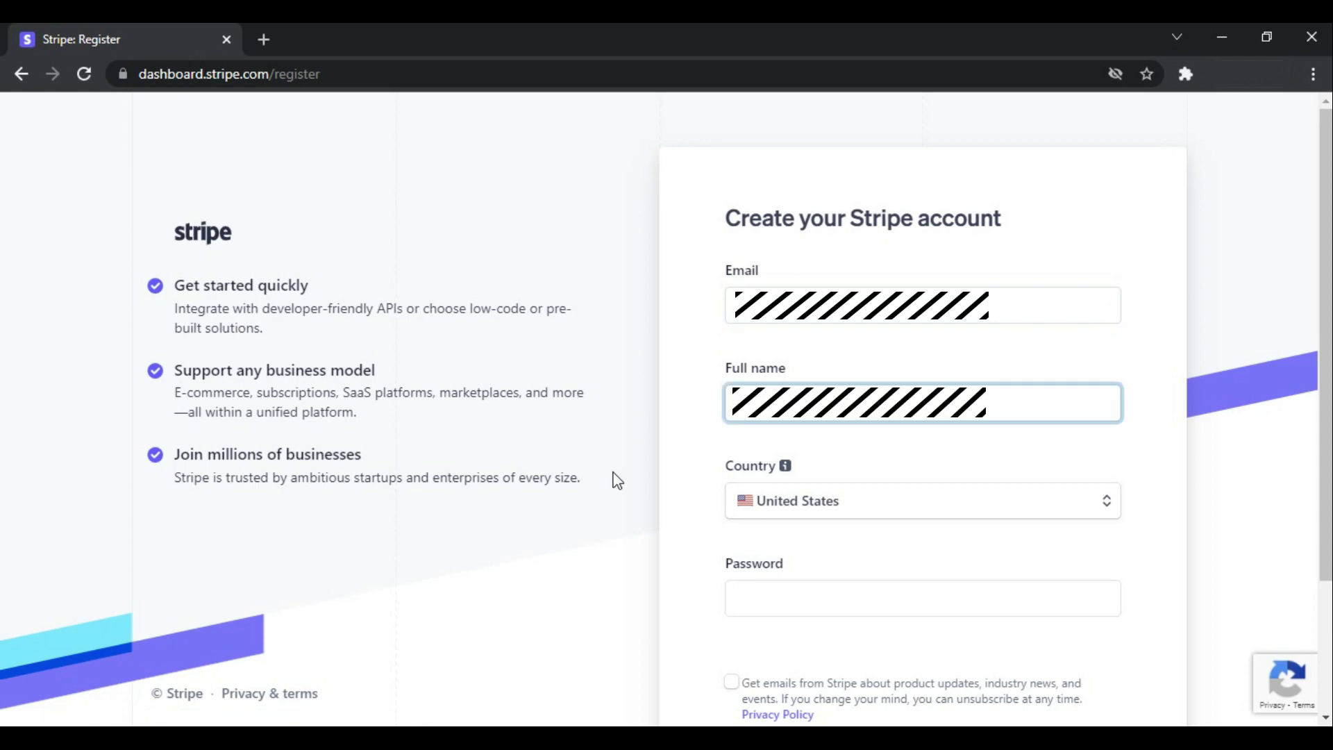
key("Tab")
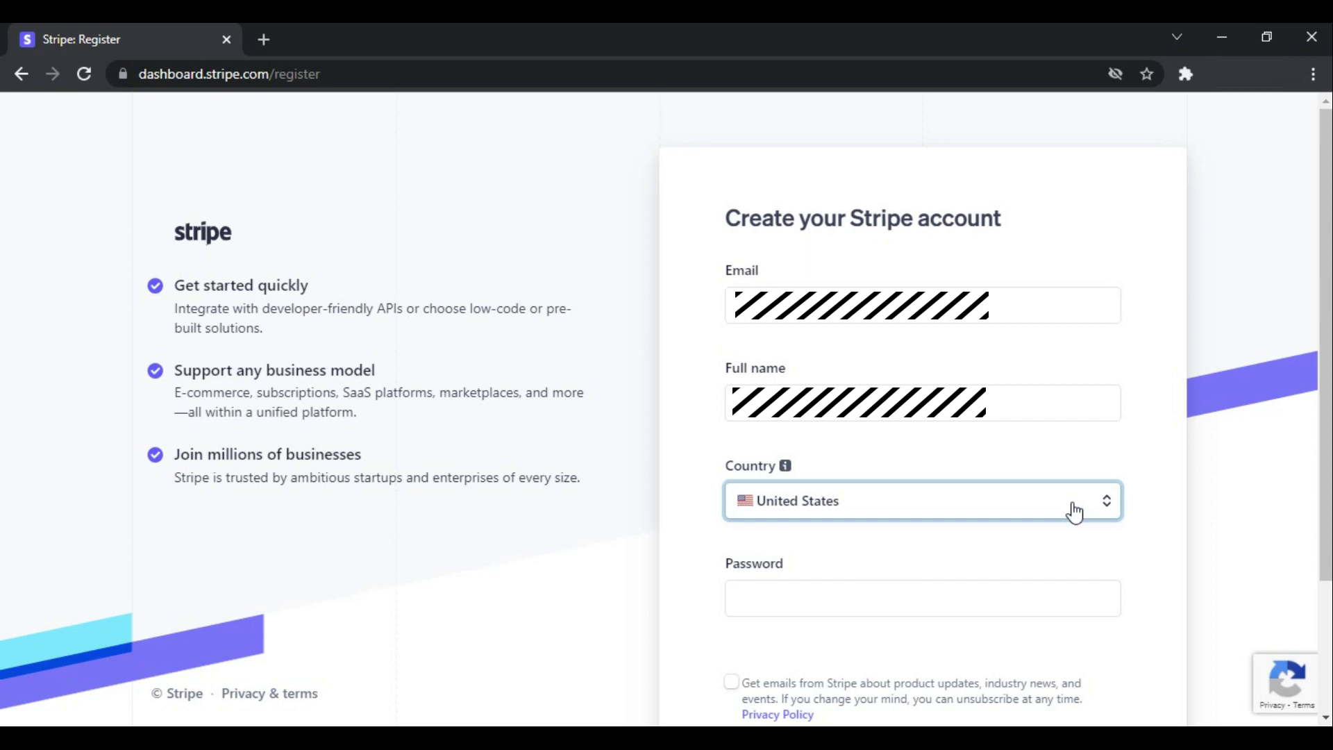
left_click(1075, 513)
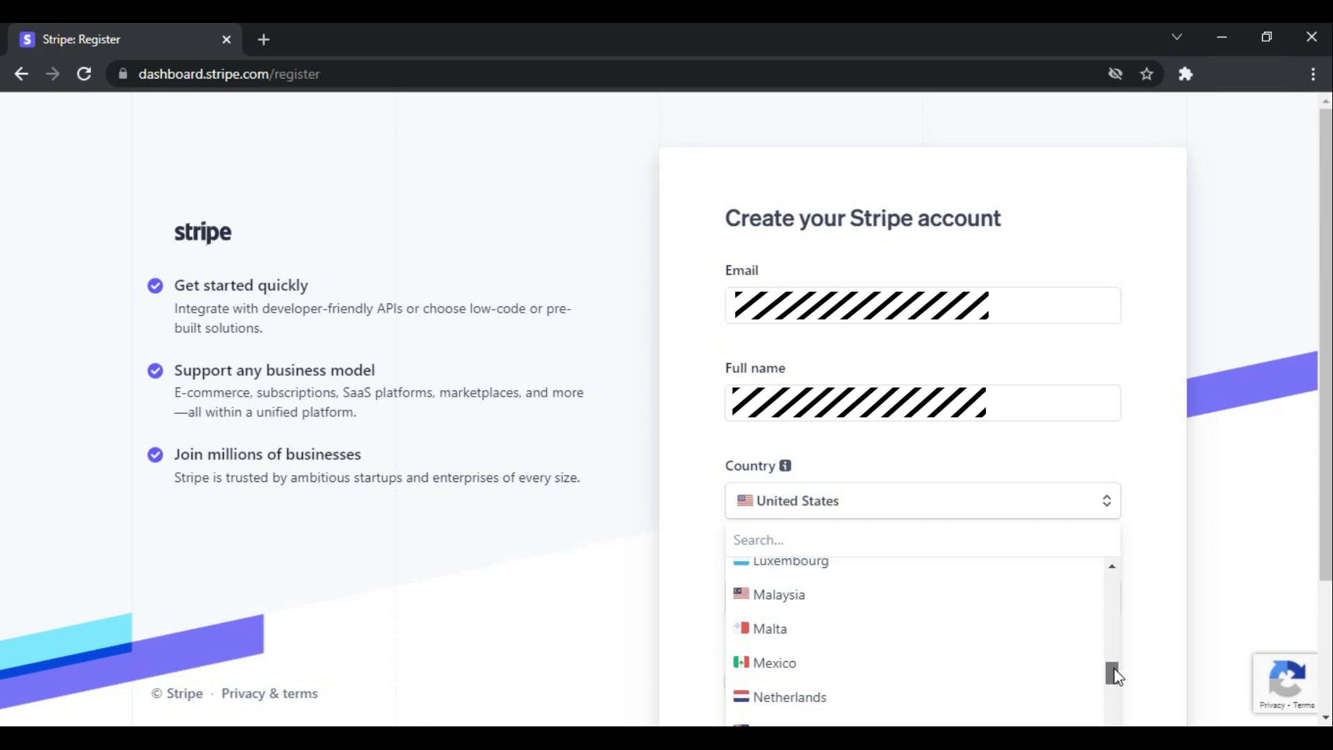
left_click(1146, 617)
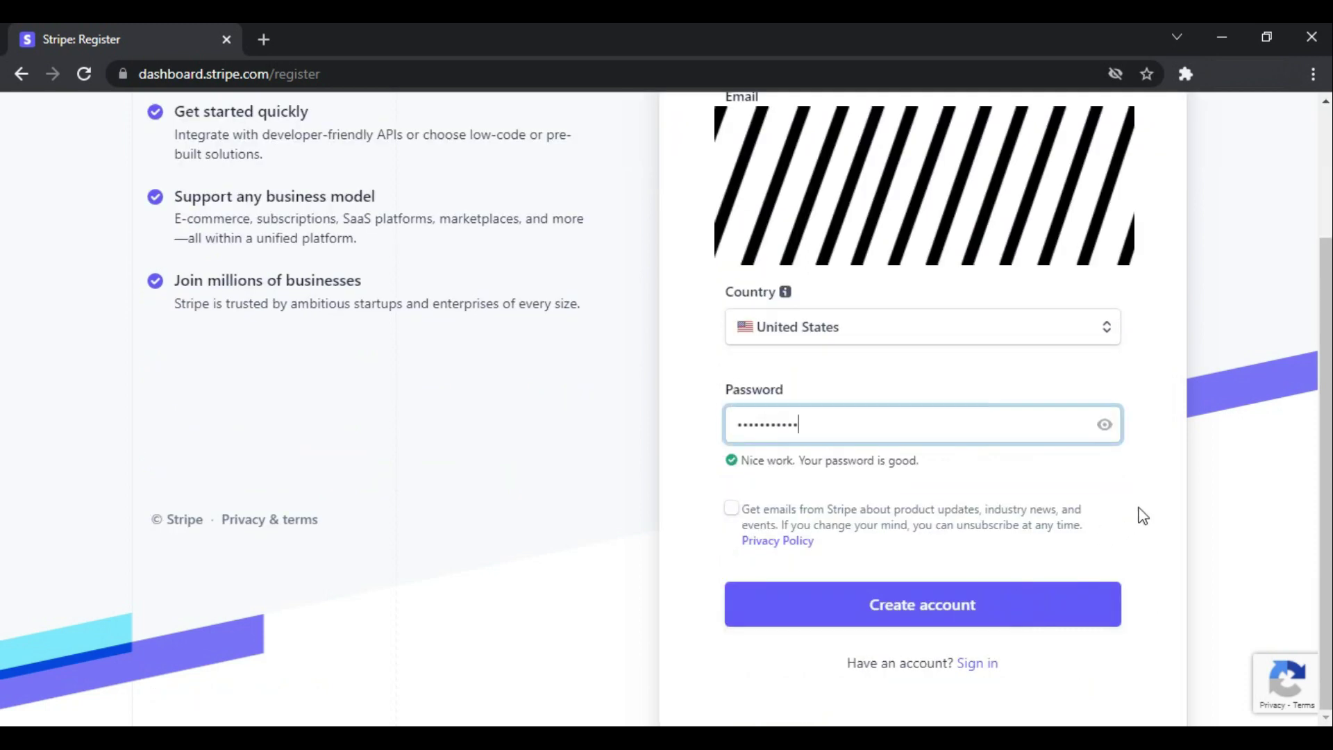
left_click(1041, 620)
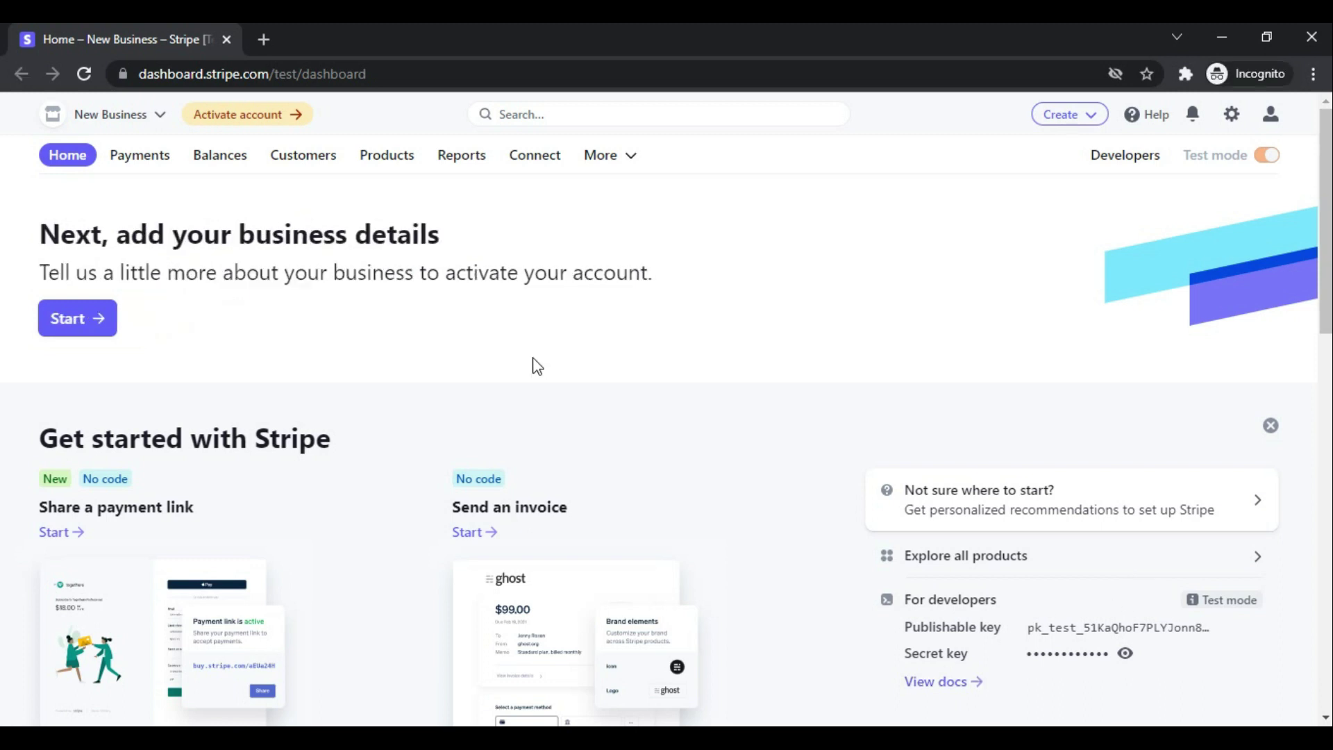
Start activation with Individual as the business type and review the prefilled personal details
left_click(91, 326)
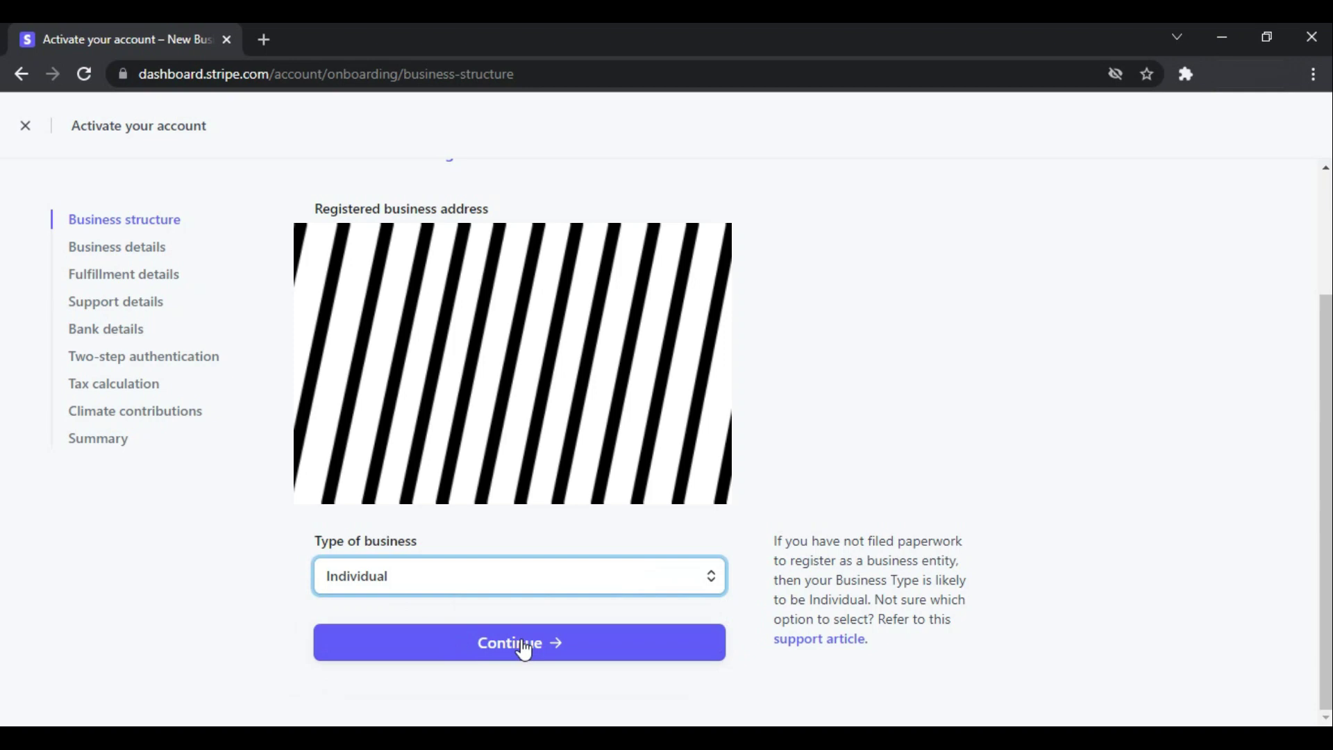
left_click(522, 645)
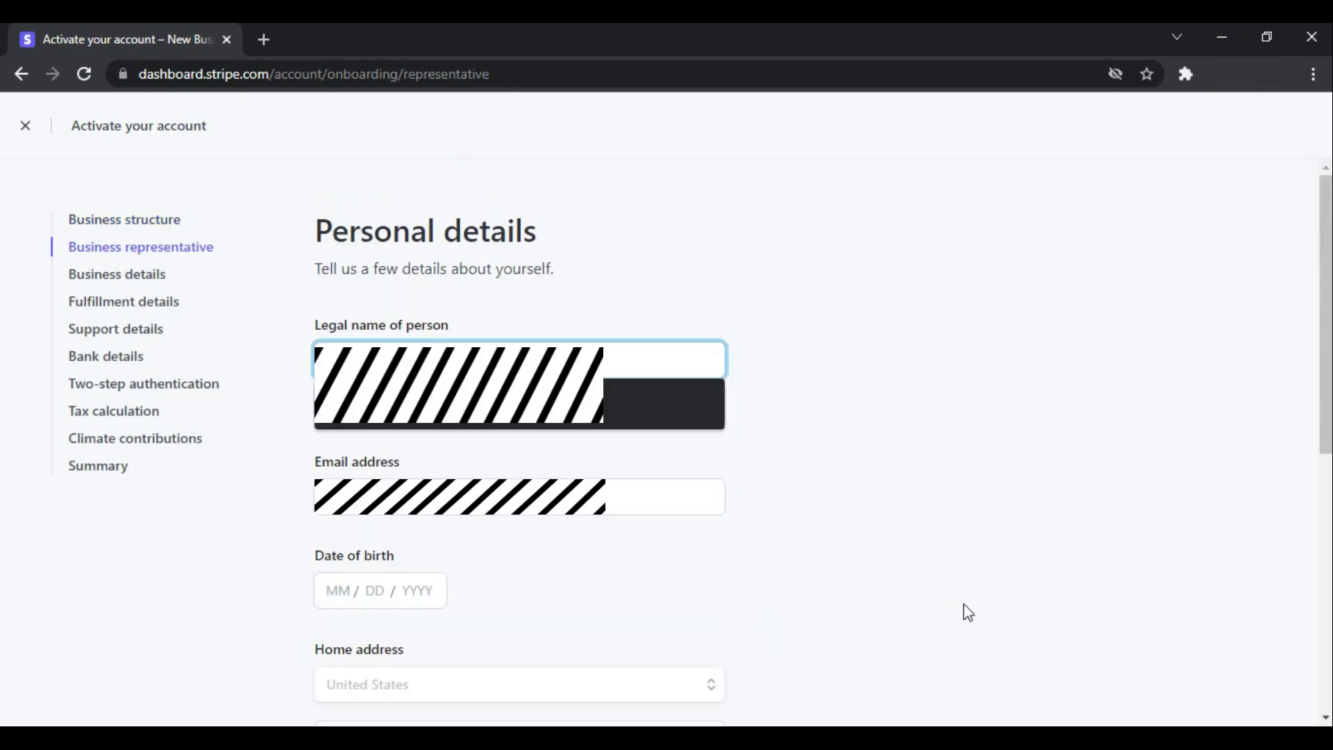
left_click(1061, 619)
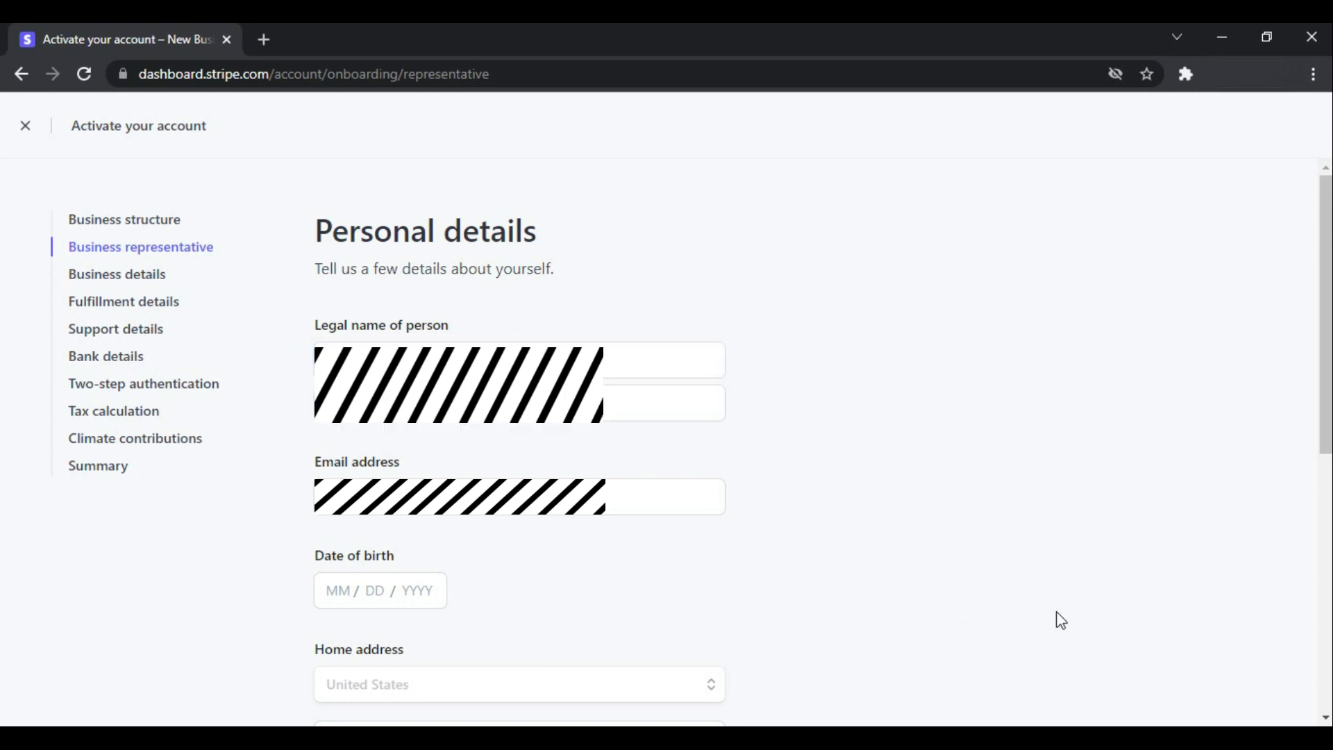
scroll(1061, 619, "down", 5)
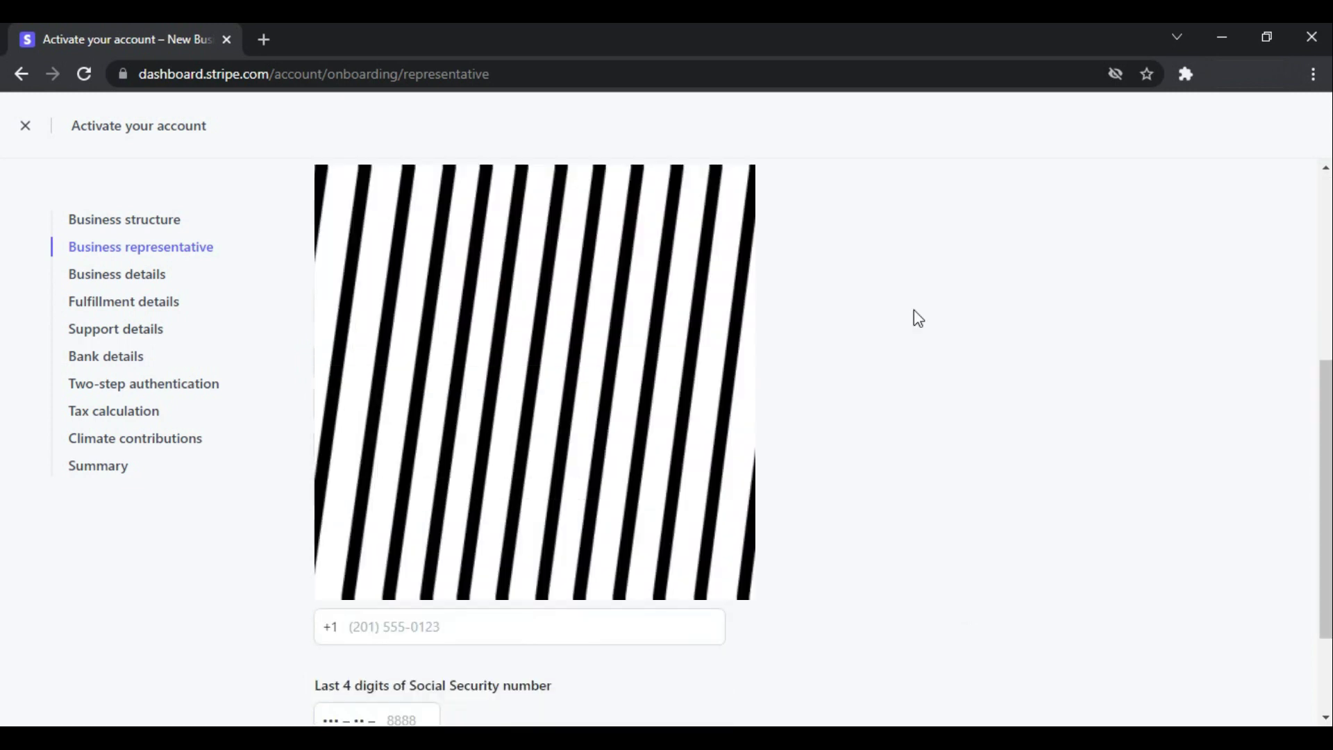
scroll(915, 311, "down", 3)
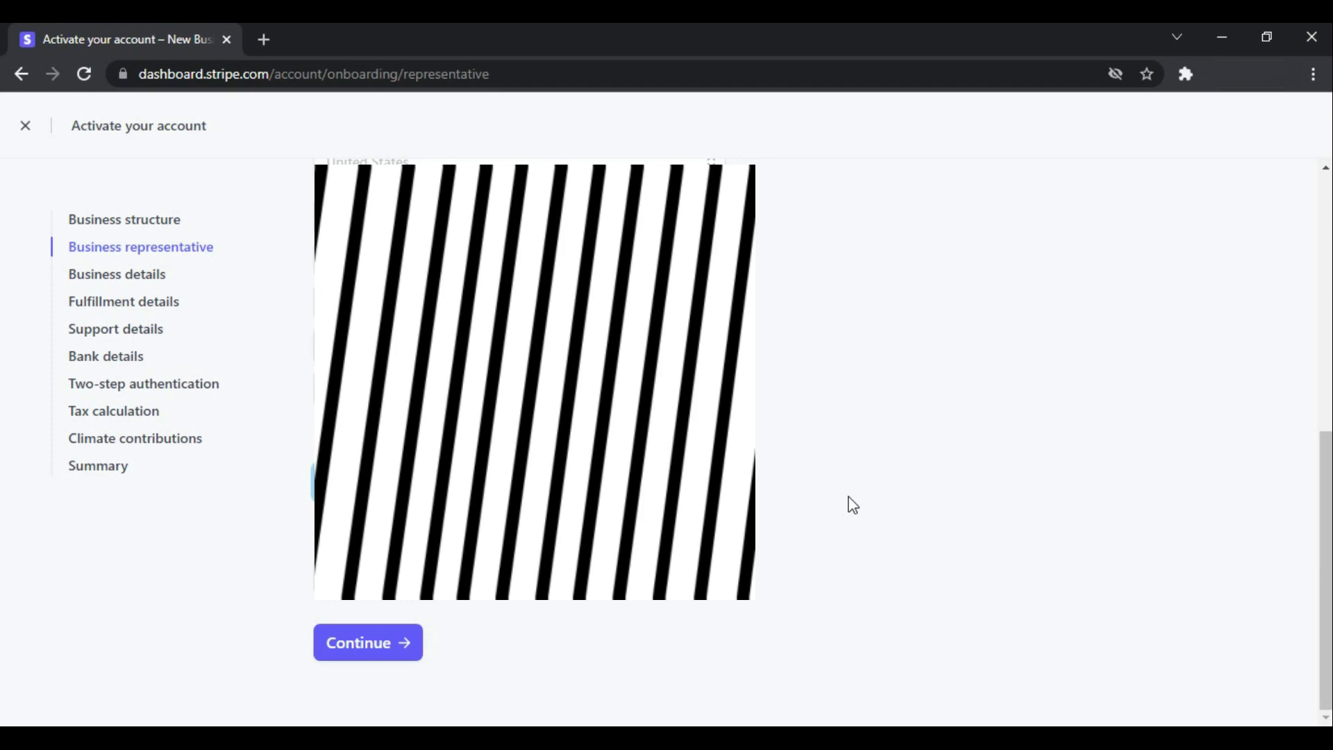
Set the business industry to Other digital goods
left_click(616, 379)
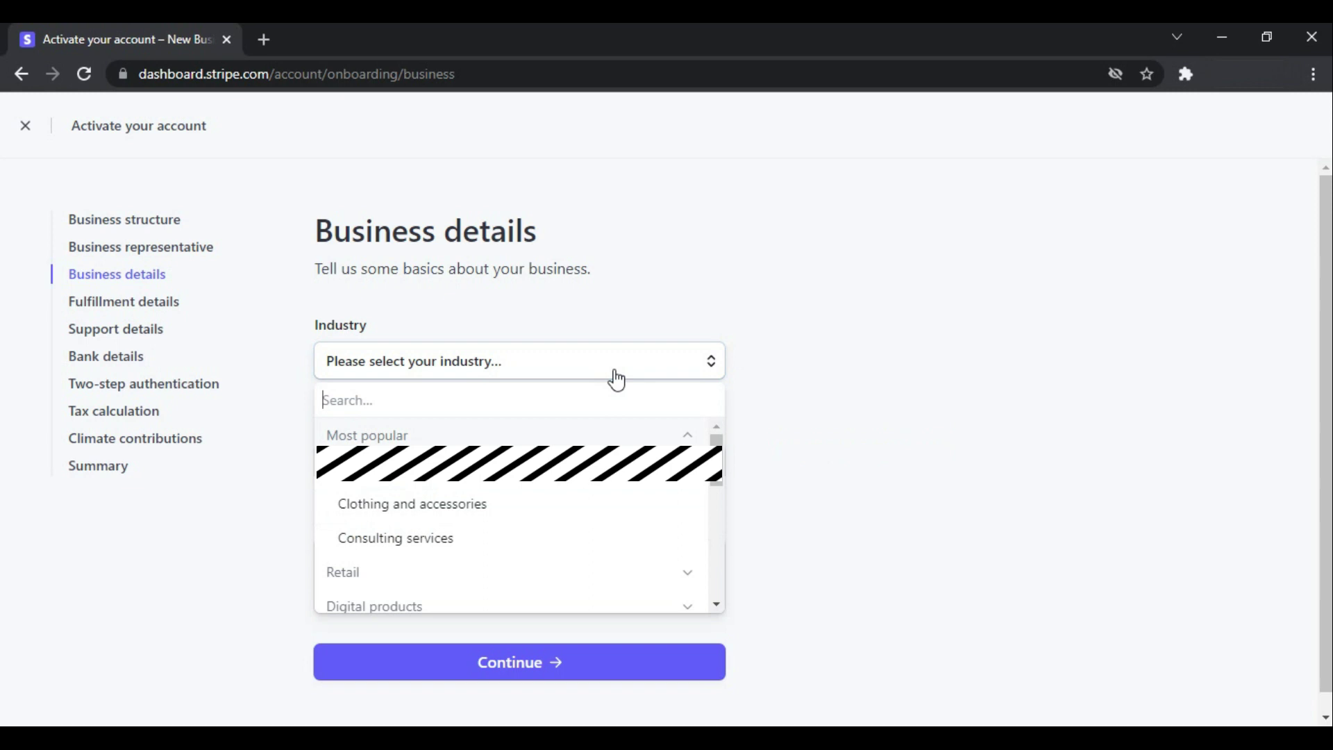
left_click(837, 507)
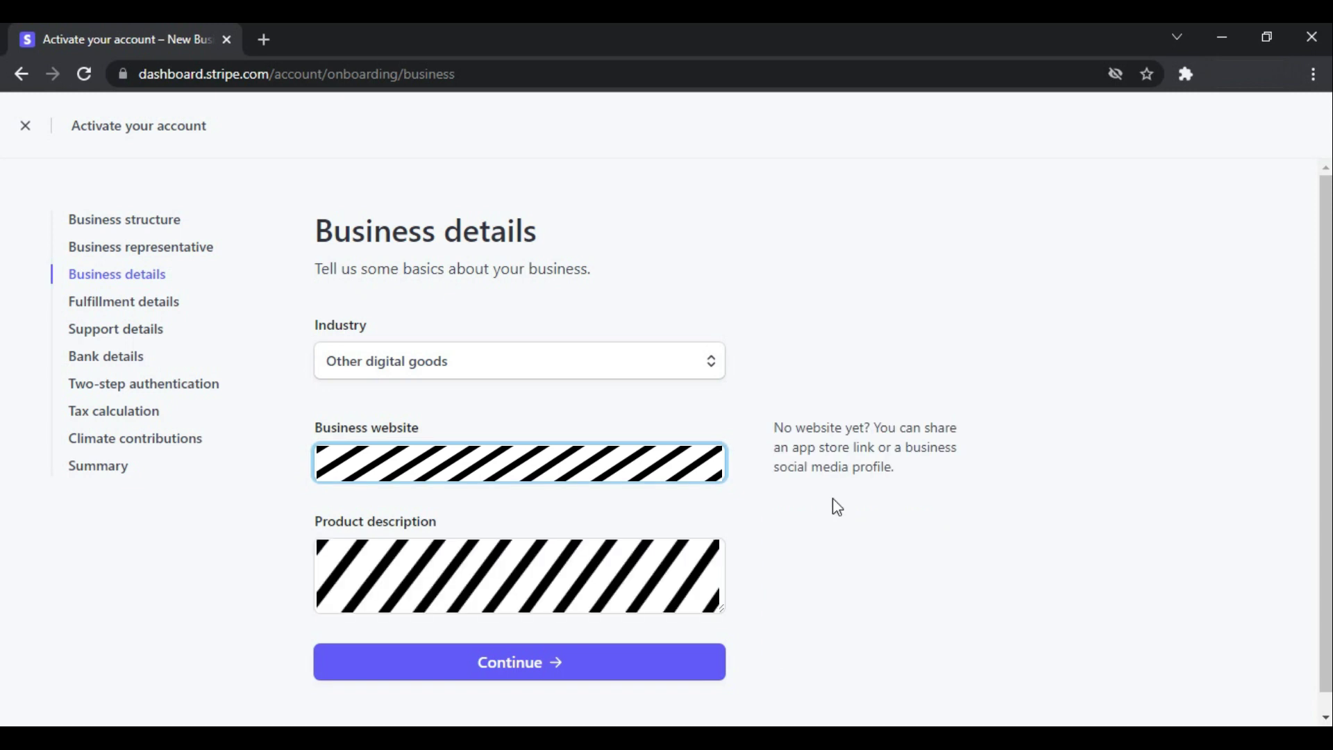
key("Tab")
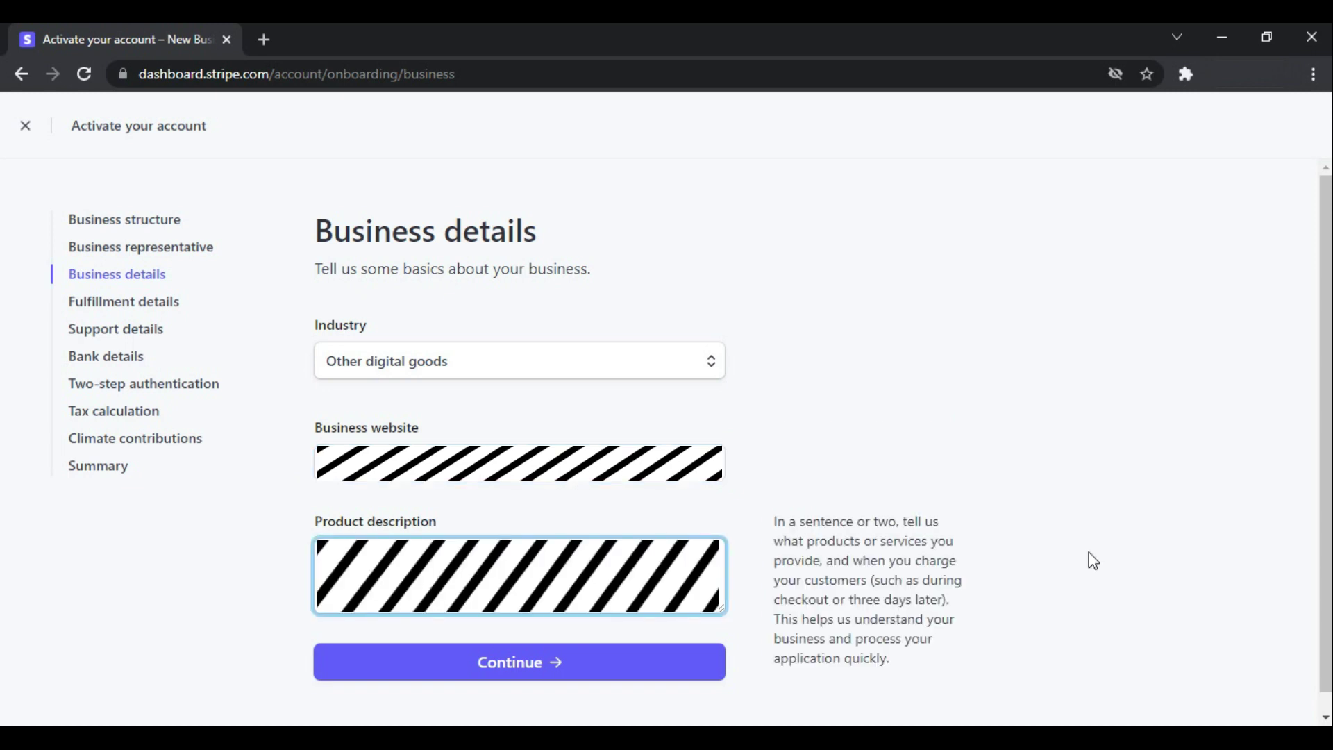
Submit the business details and set the fulfillment timeframe to within one day
key("Return")
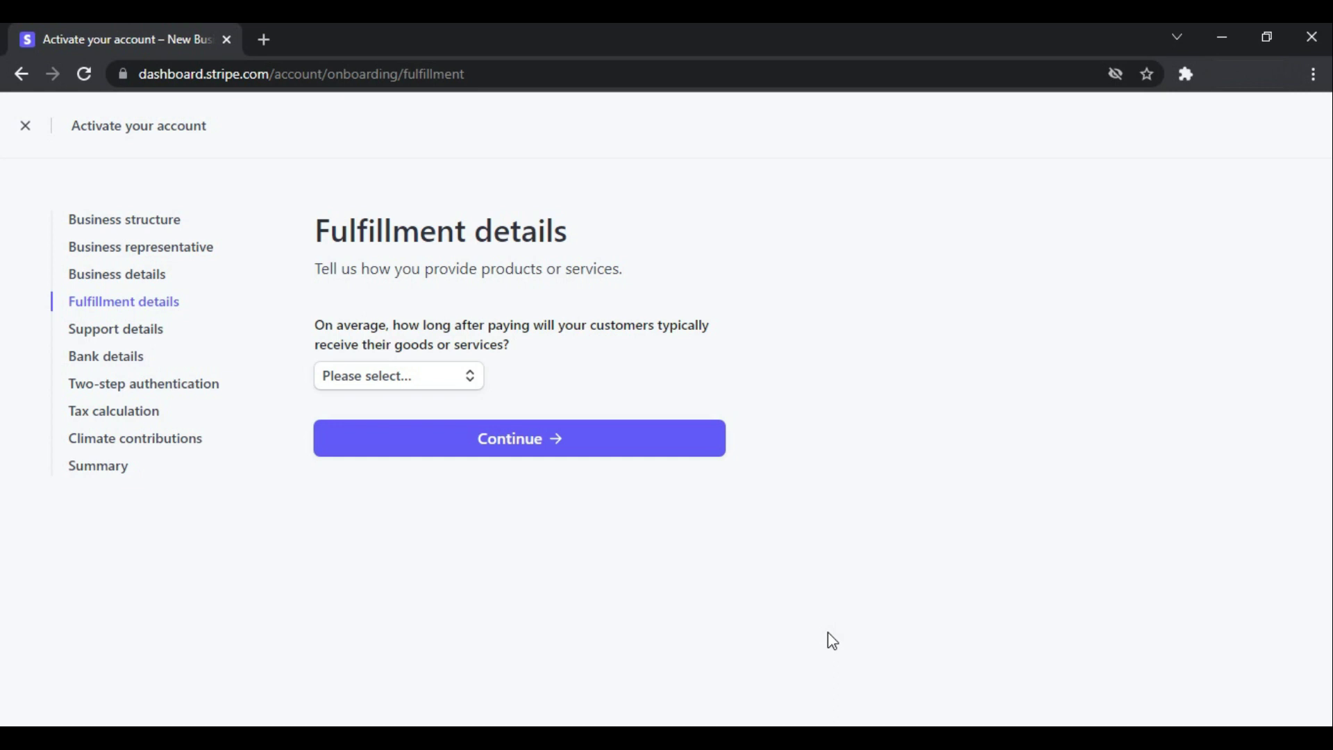
left_click(409, 379)
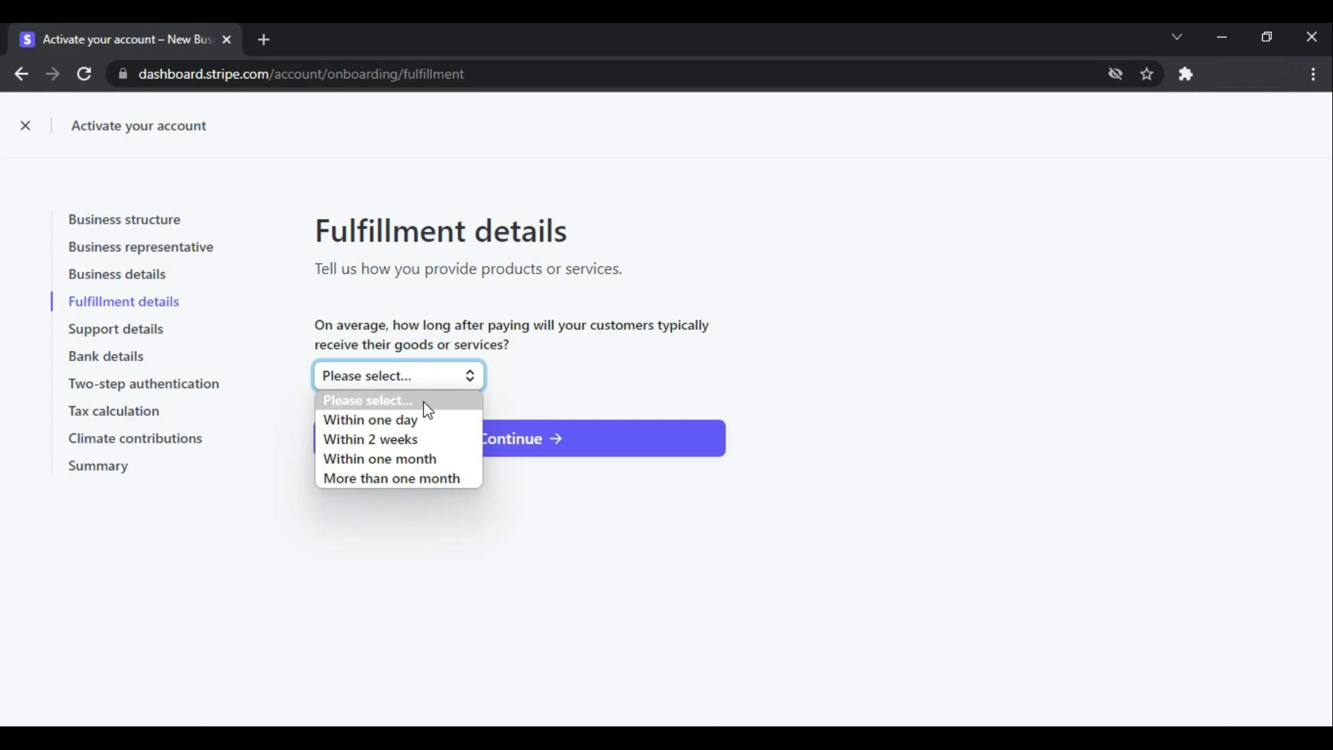
left_click(429, 419)
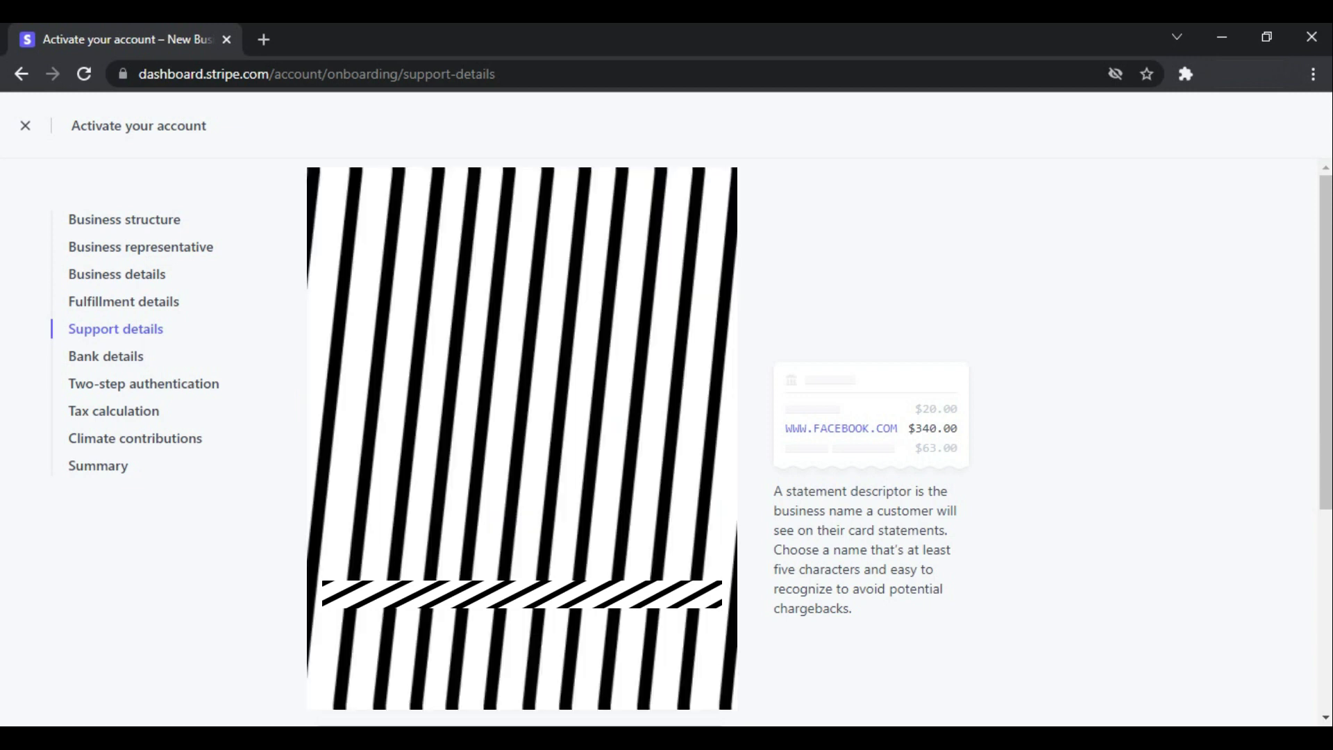
Enter DEXLOGIX as the statement descriptor and continue to Bank details
type("DE")
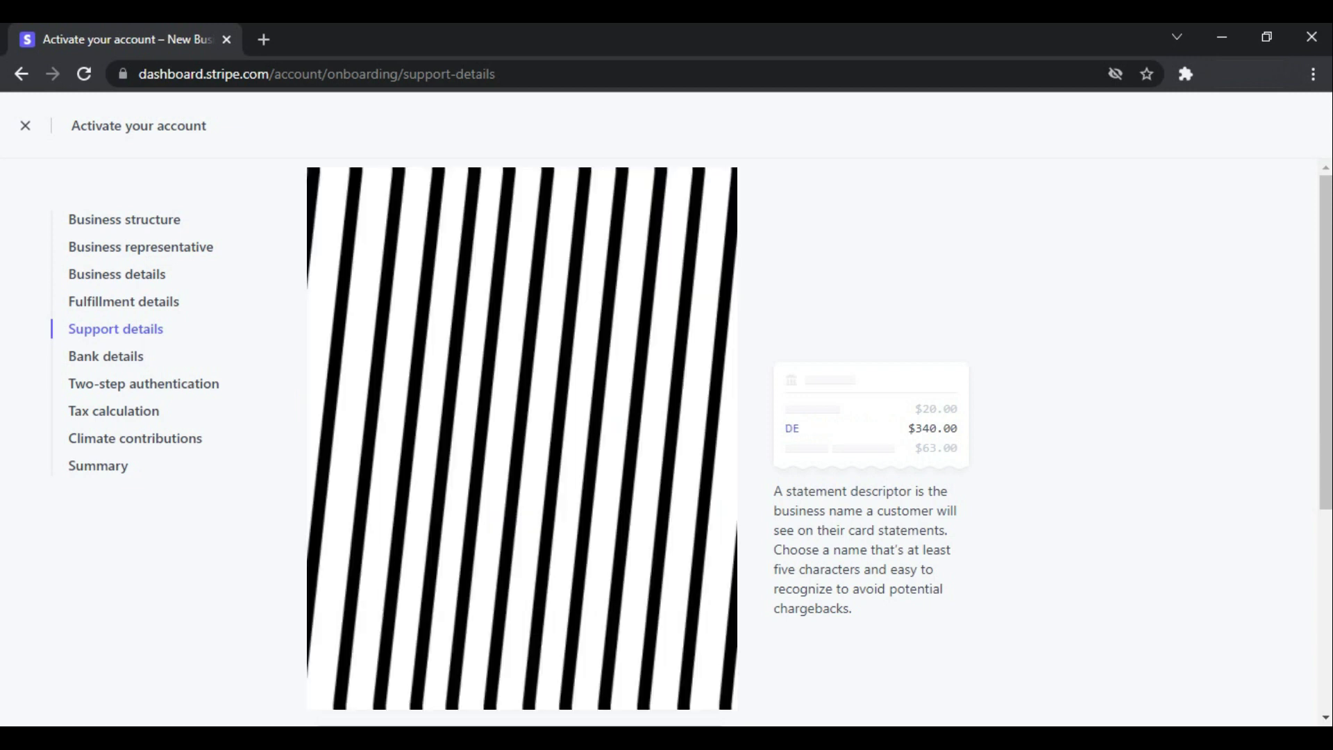
key("Tab")
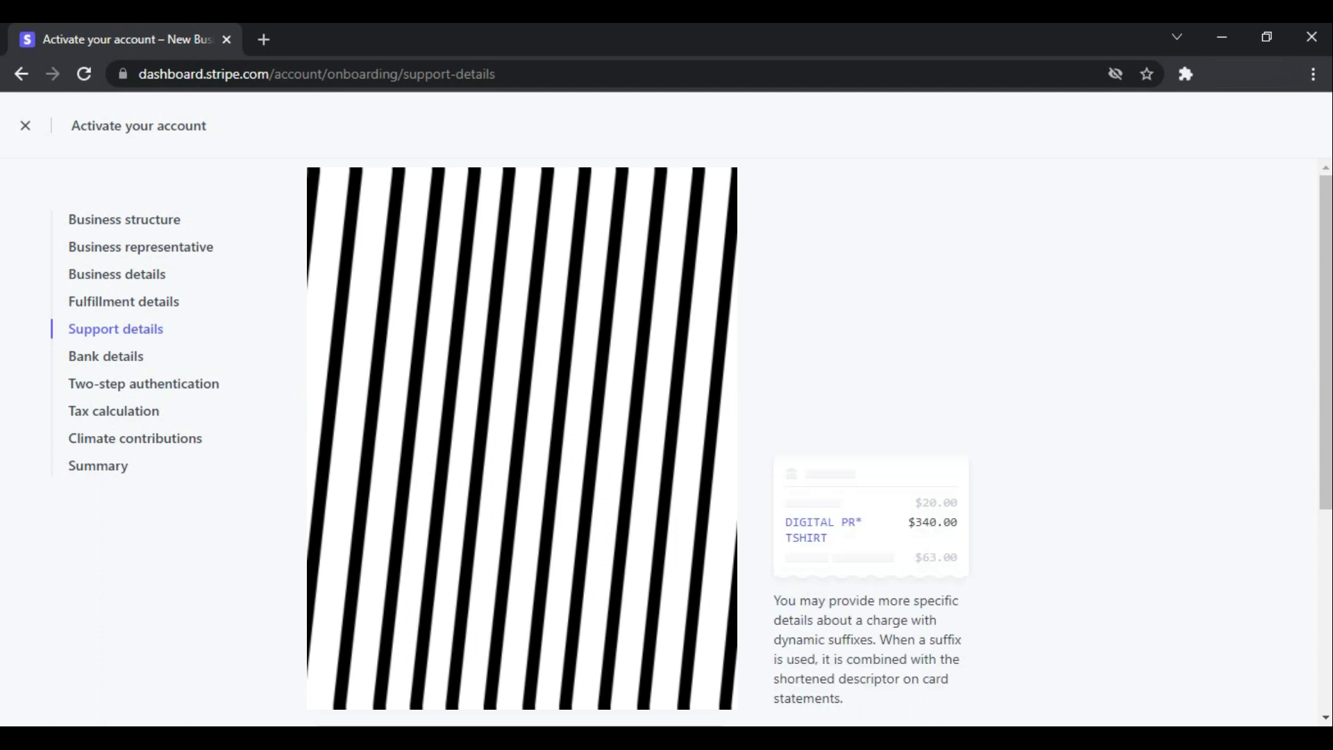
left_click(1043, 478)
scroll(1042, 478, "down", 4)
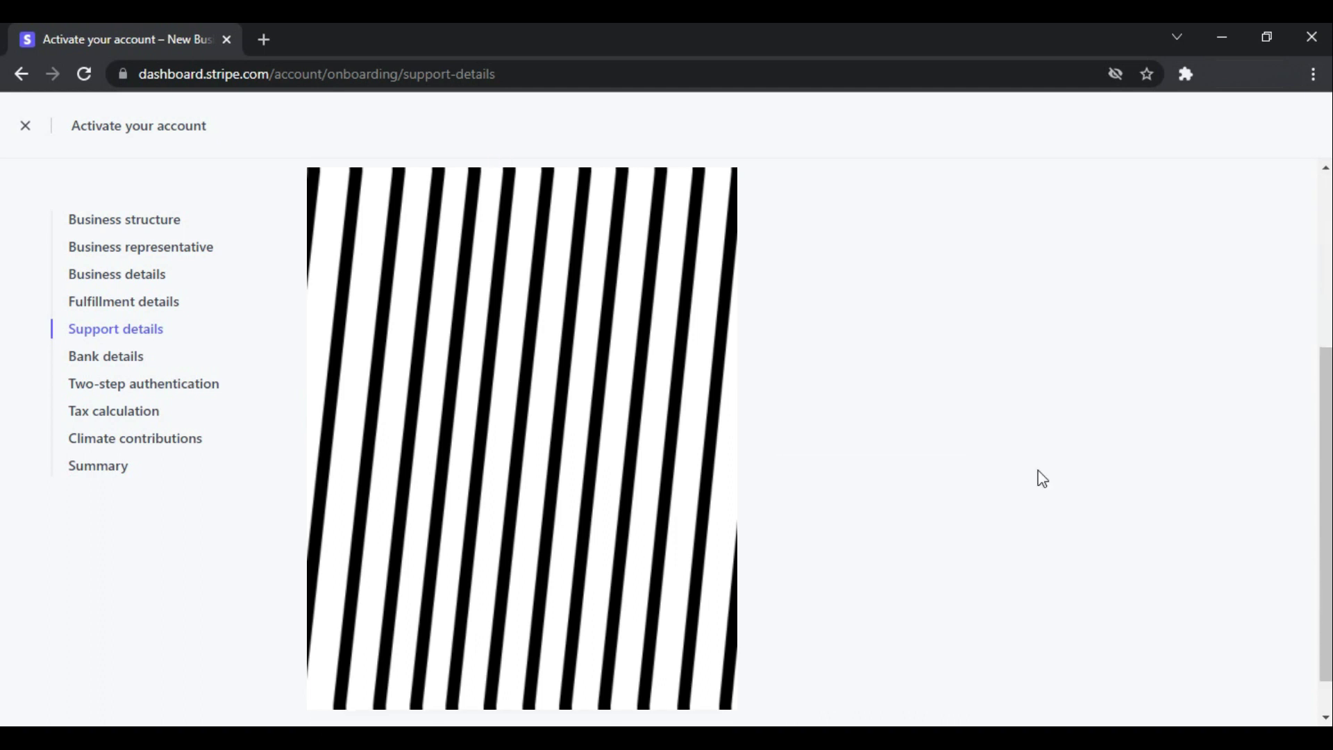
scroll(1004, 601, "up", 4)
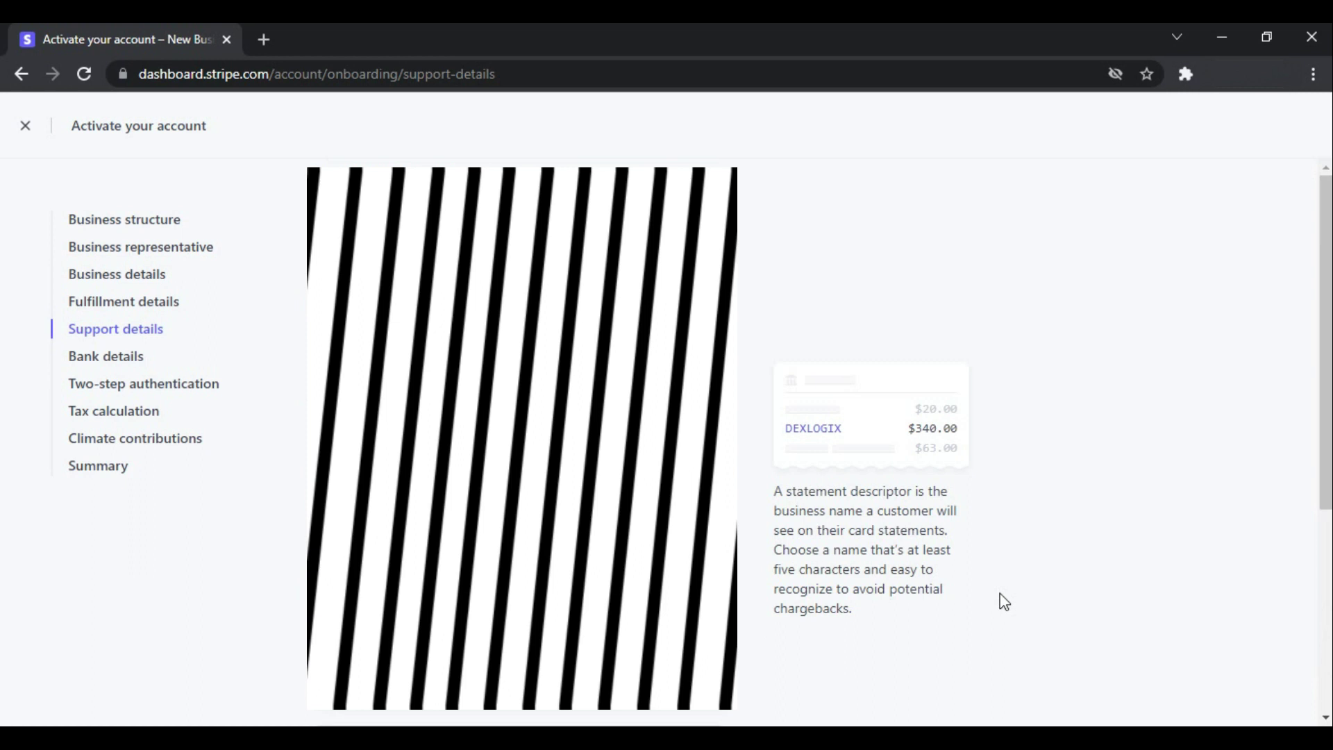
key("Return")
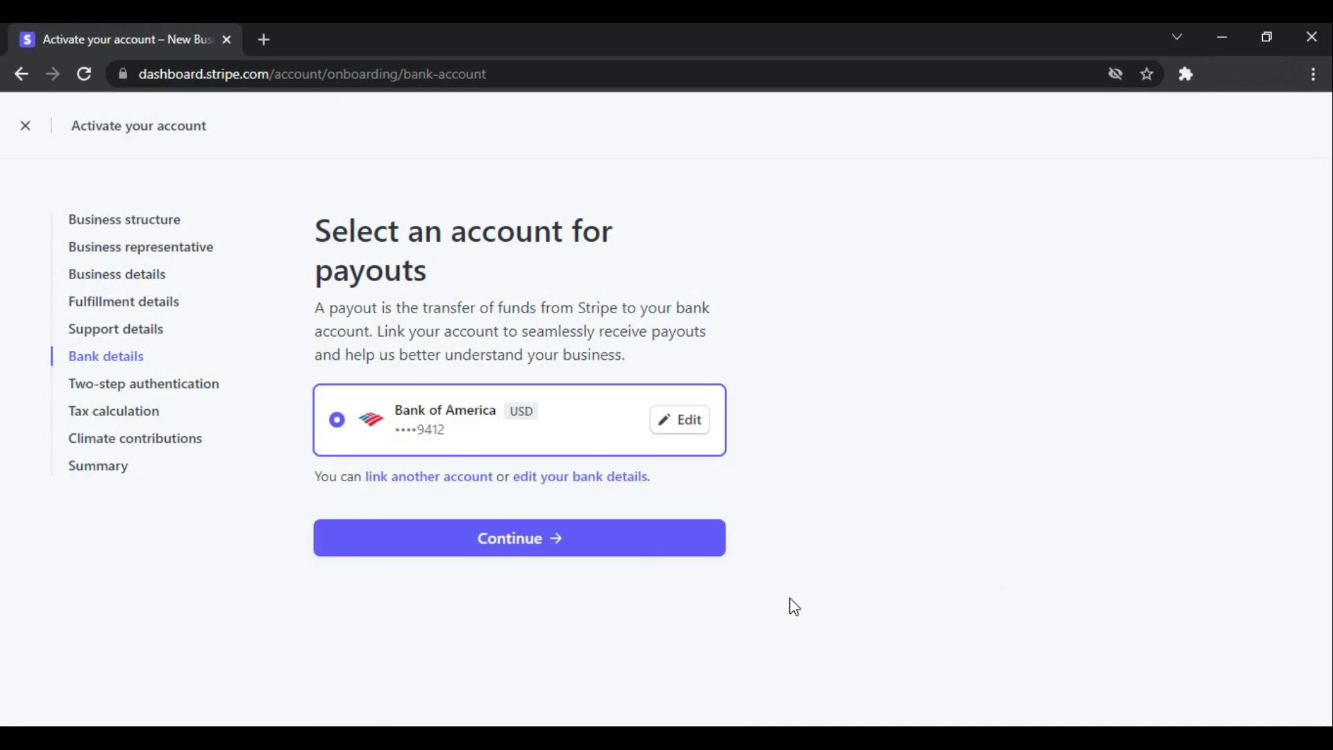
Keep the Bank of America payout account and confirm two-step authentication with the 6-digit authenticator code
left_click(631, 551)
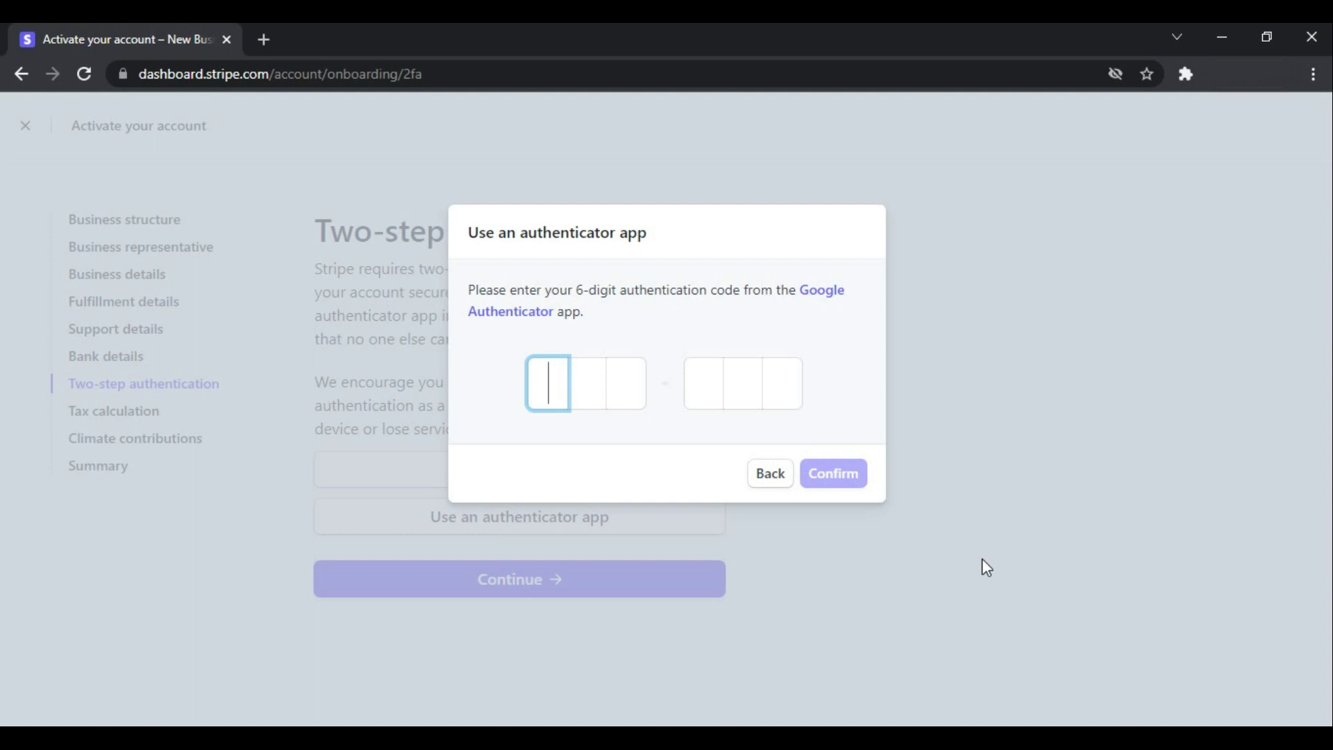
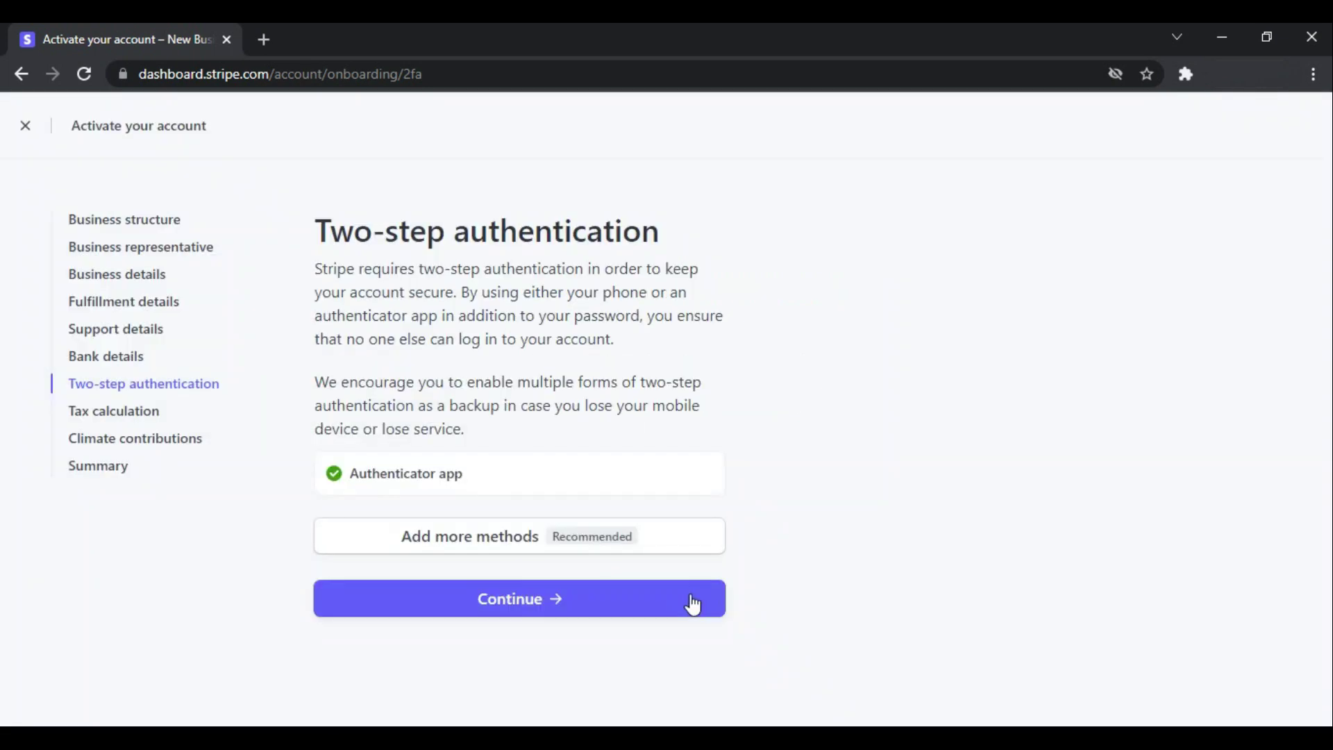
left_click(693, 605)
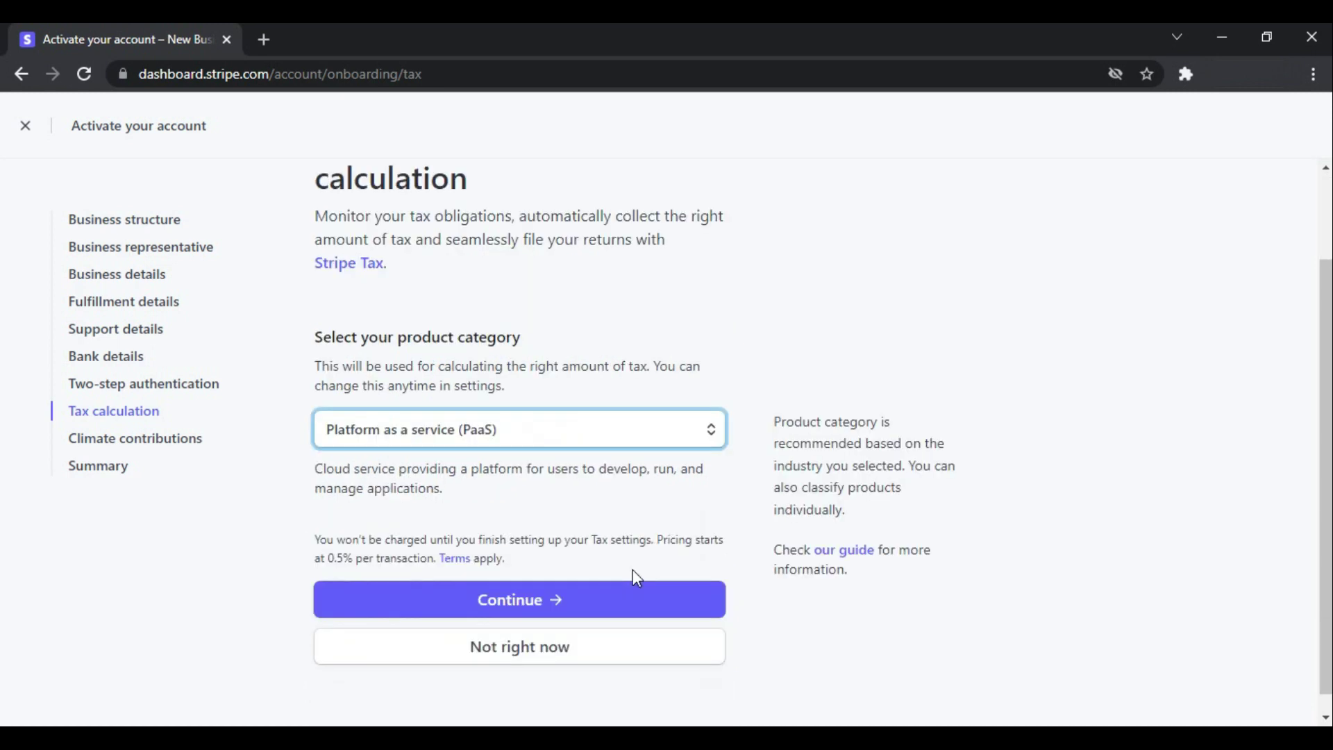
Accept the Platform as a service tax category, skip climate contributions, and submit the summary
left_click(618, 600)
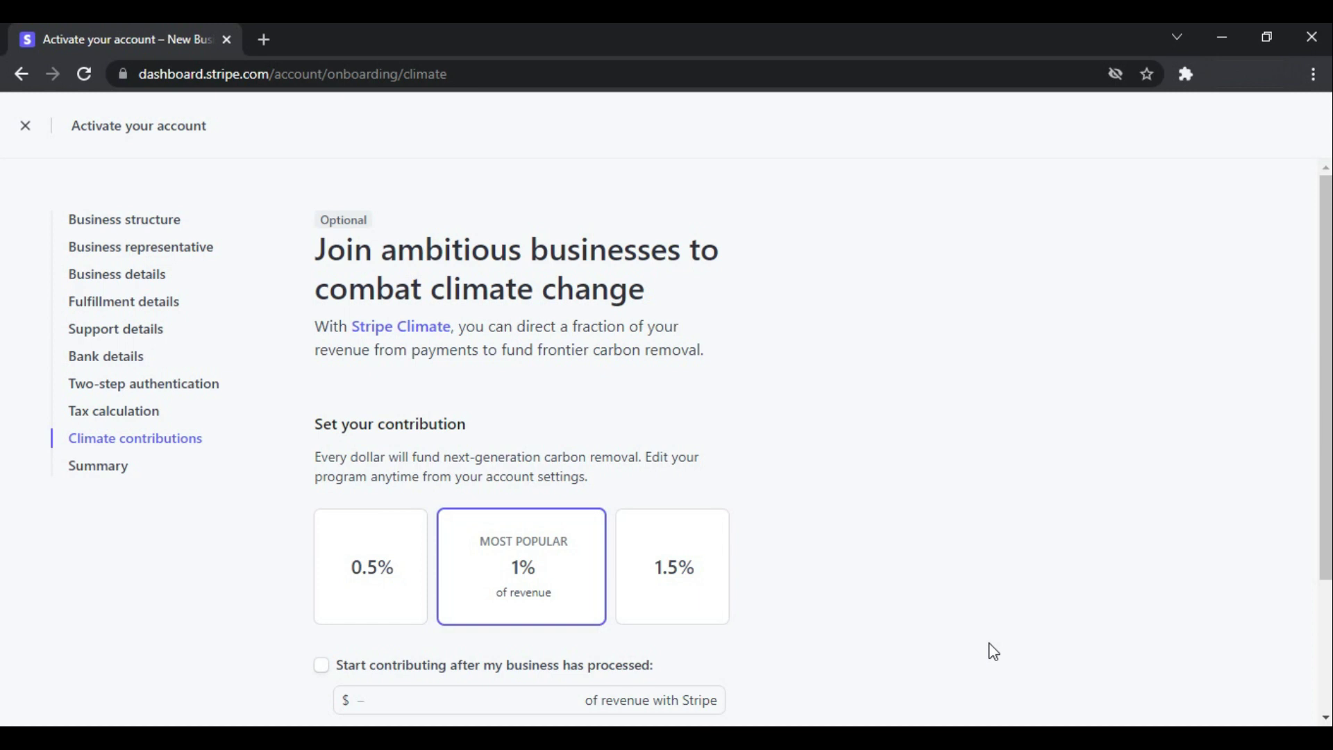
scroll(992, 651, "down", 3)
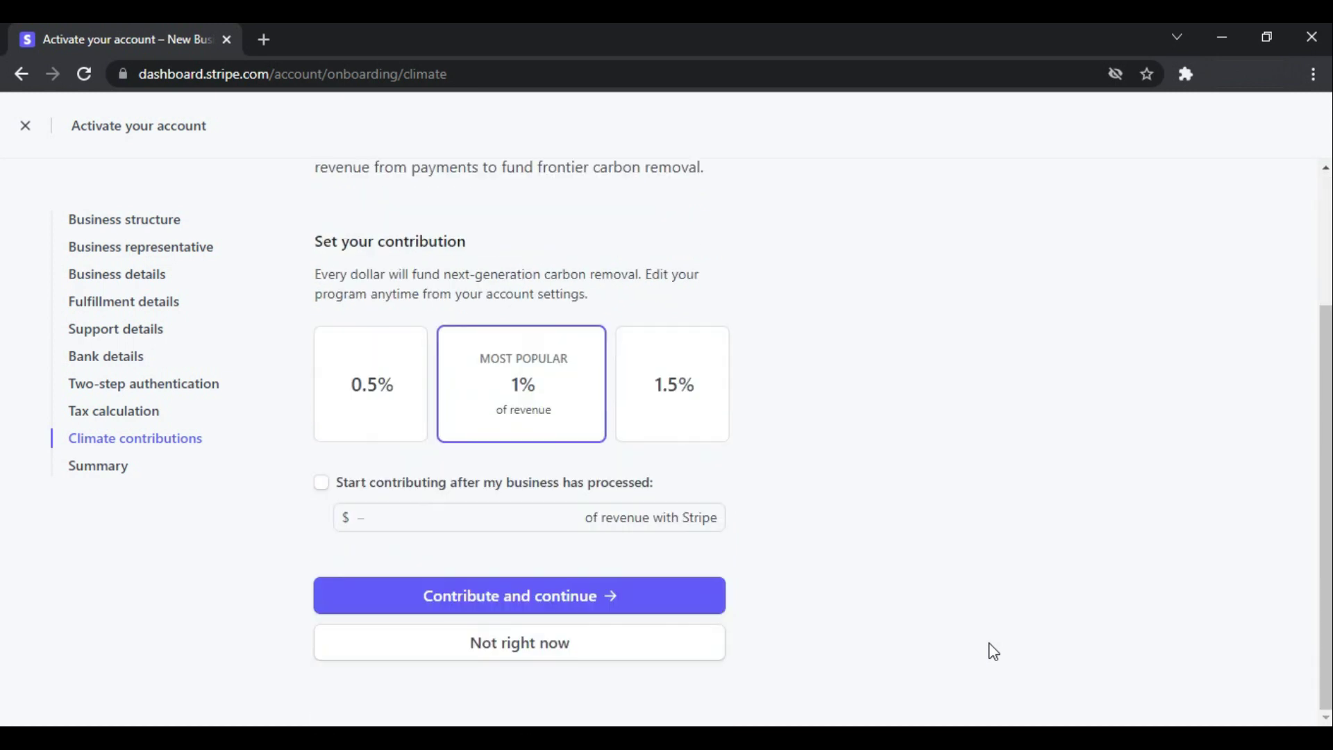
scroll(992, 651, "up", 3)
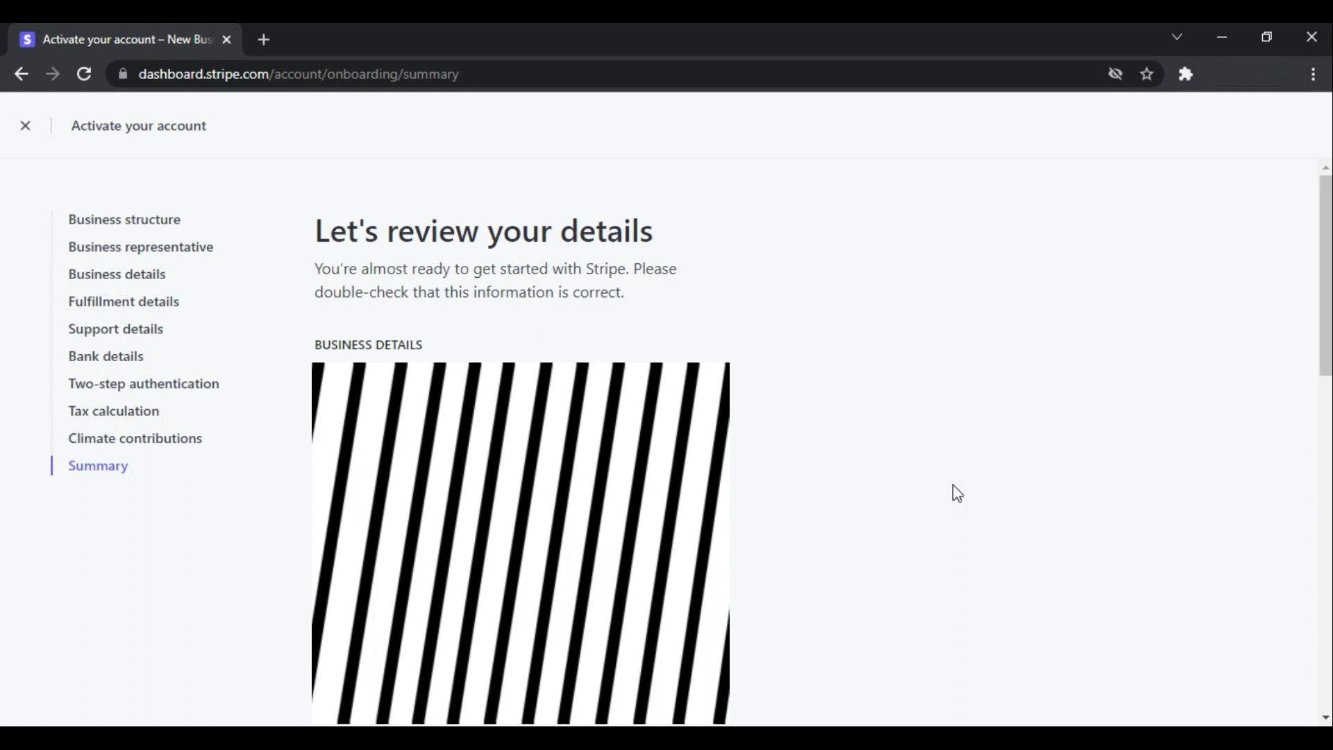
scroll(753, 687, "down", 10)
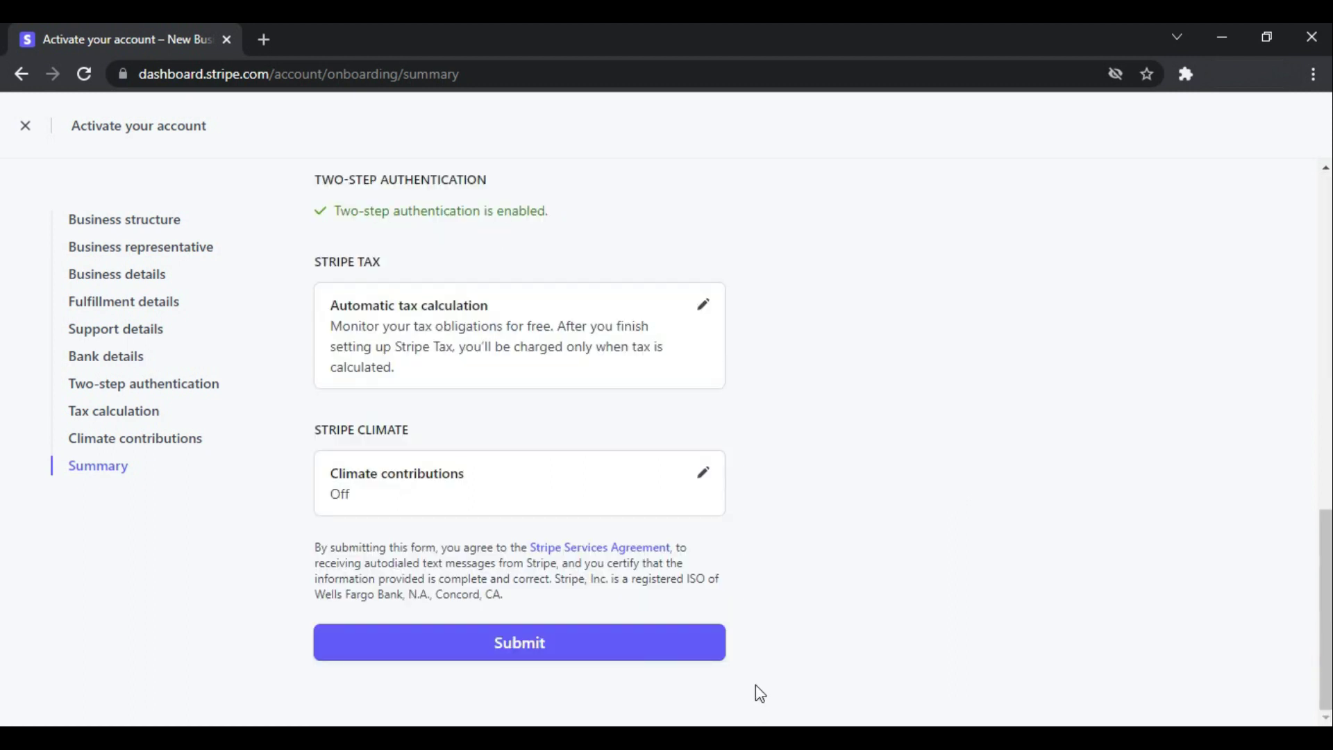
left_click(649, 655)
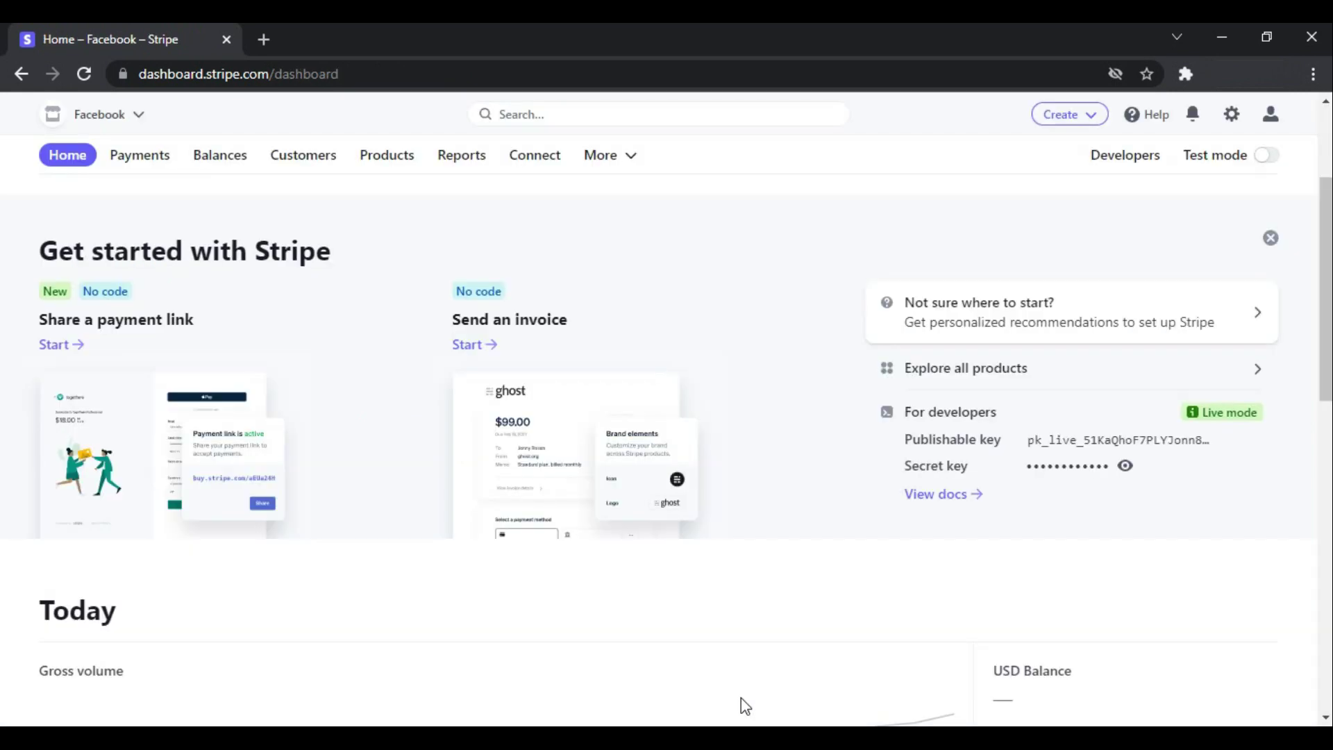